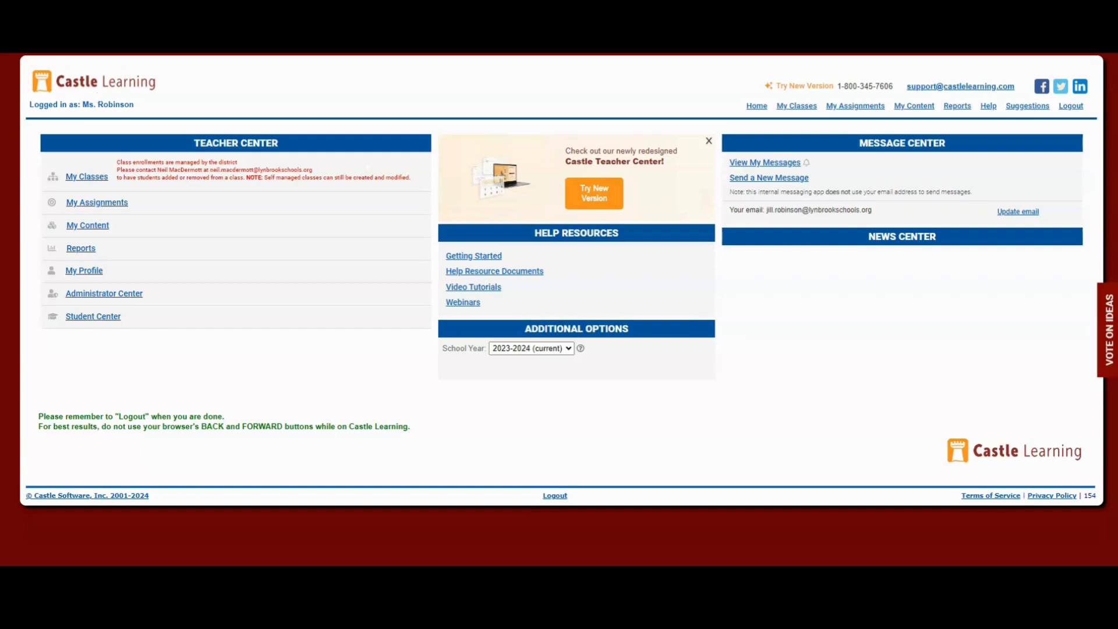
Open the assignment link settings for NYS Regents English 2024-01 from the teacher's assignments
{"action": "left_click", "coordinate": [108, 208]}
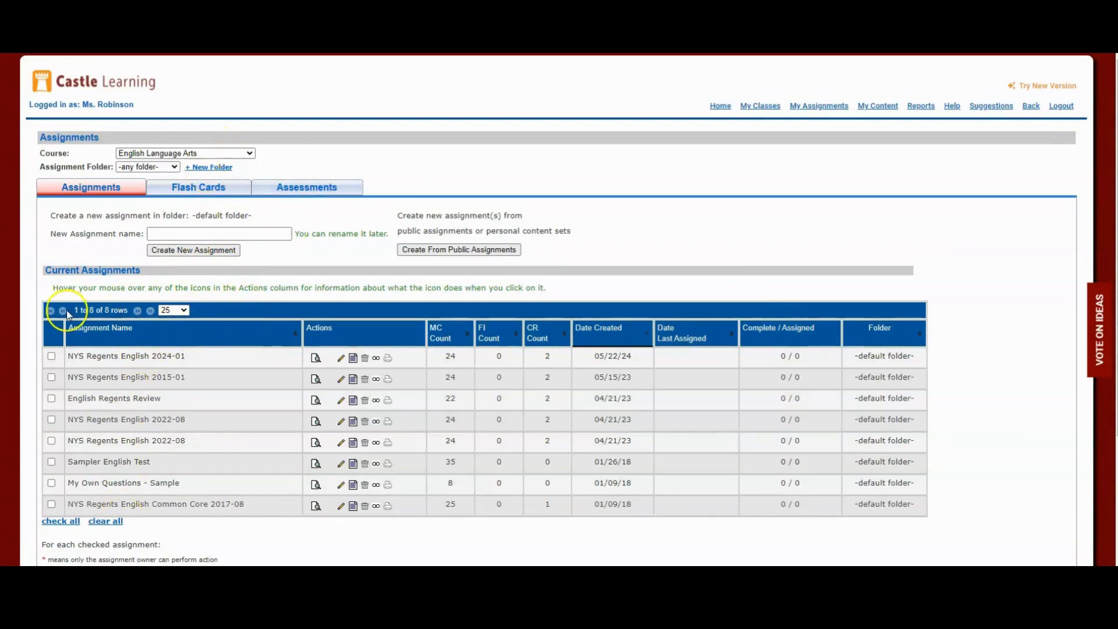
{"action": "left_click", "coordinate": [376, 359]}
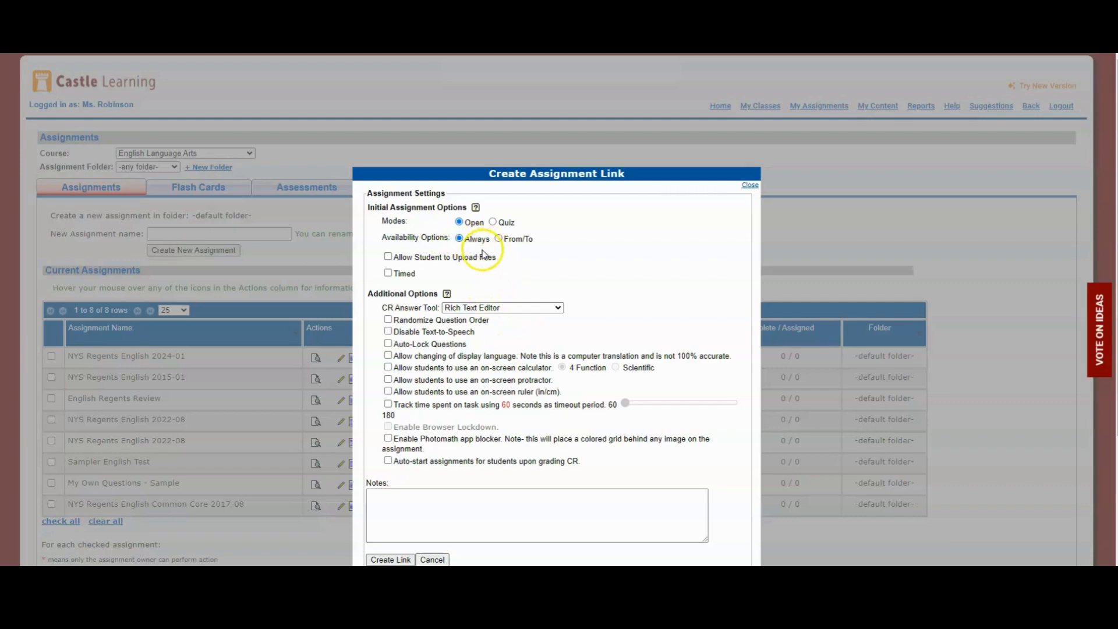
{"action": "left_click", "coordinate": [497, 239]}
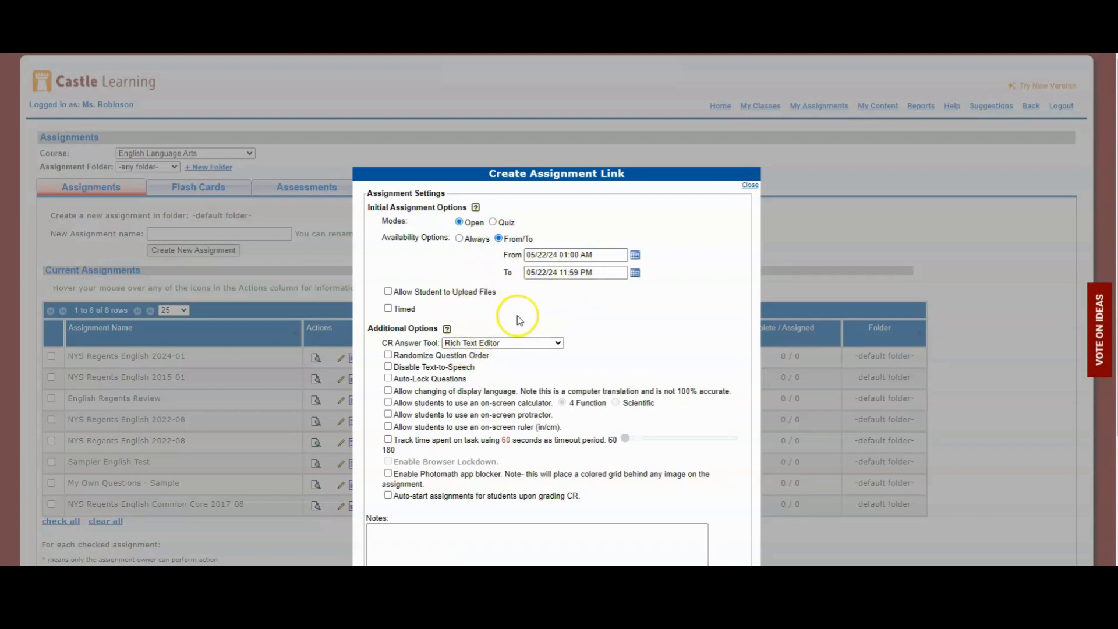
{"action": "left_click", "coordinate": [458, 238]}
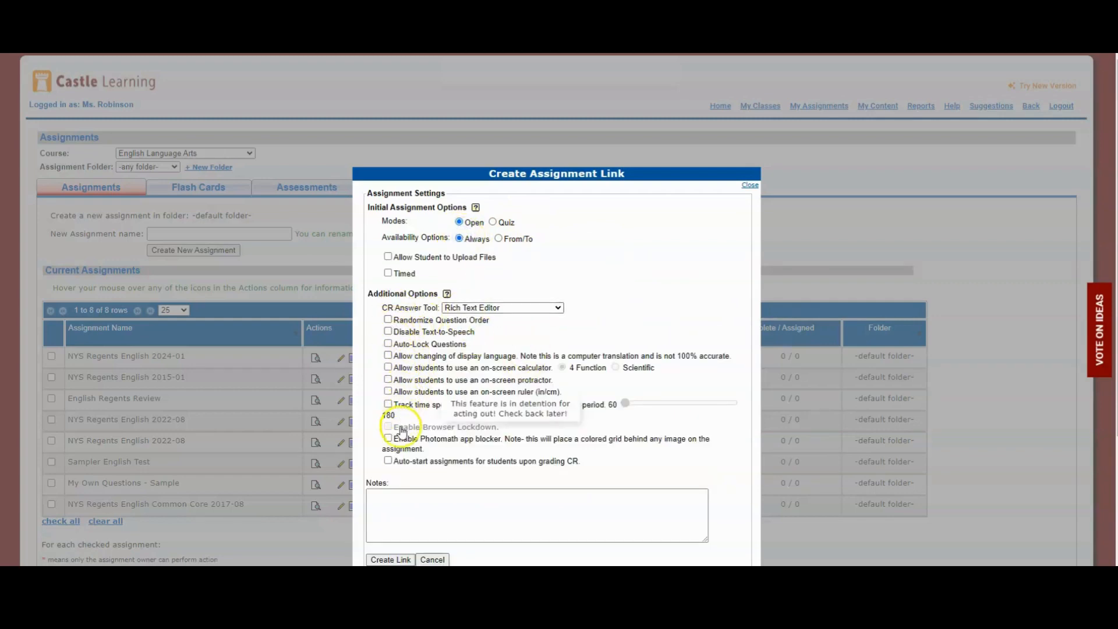
{"action": "left_click", "coordinate": [388, 367]}
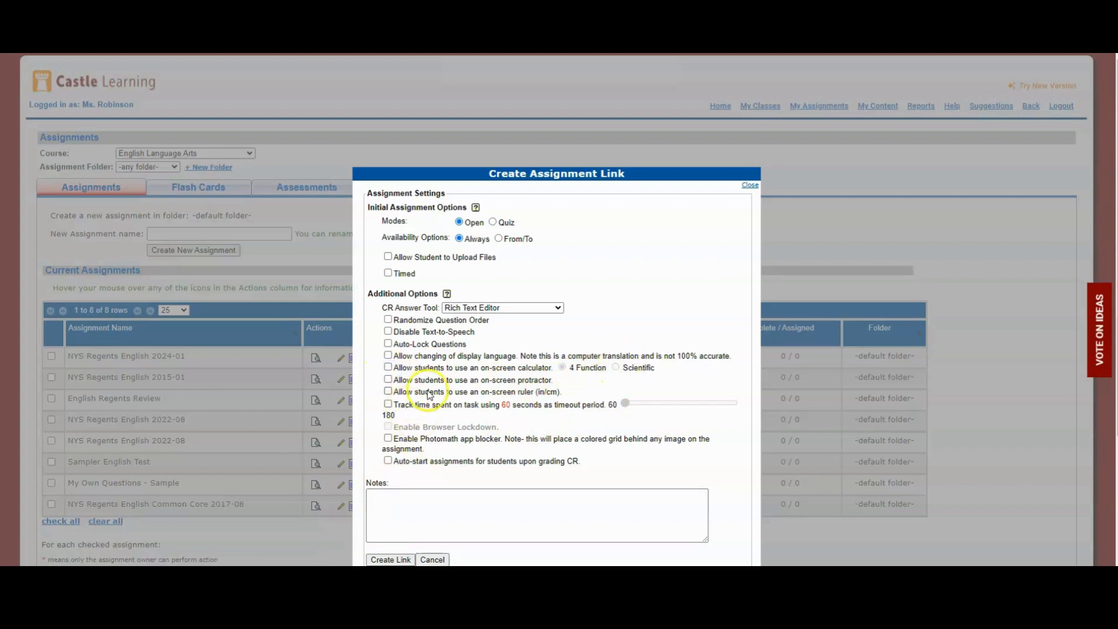
Create the assignment link with the current settings and copy its URL to the clipboard
{"action": "left_click", "coordinate": [390, 559]}
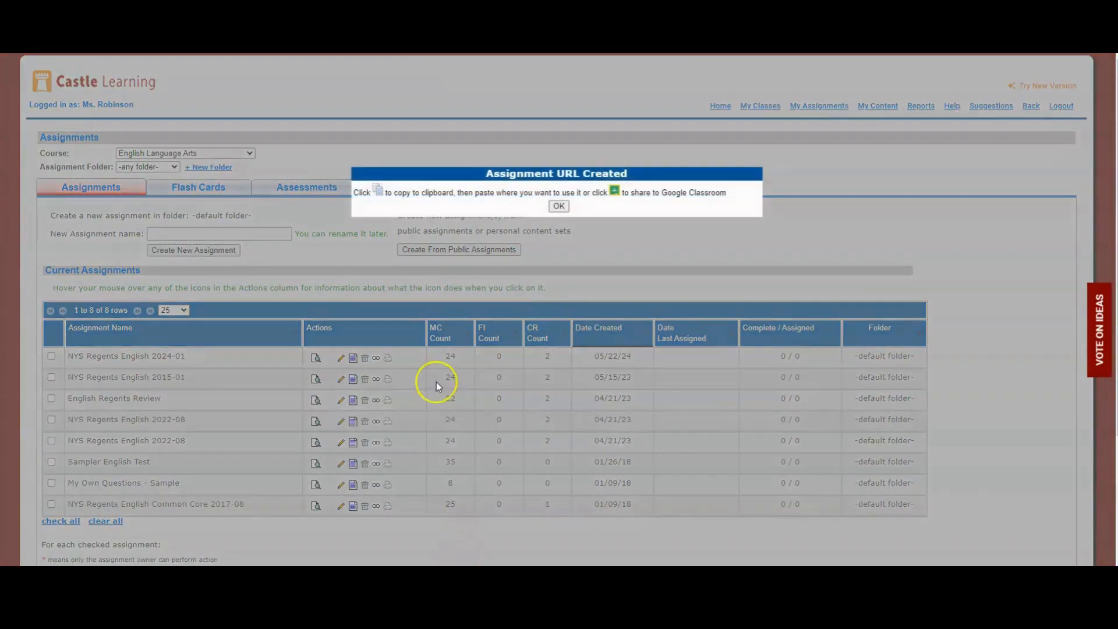
{"action": "left_click", "coordinate": [379, 194]}
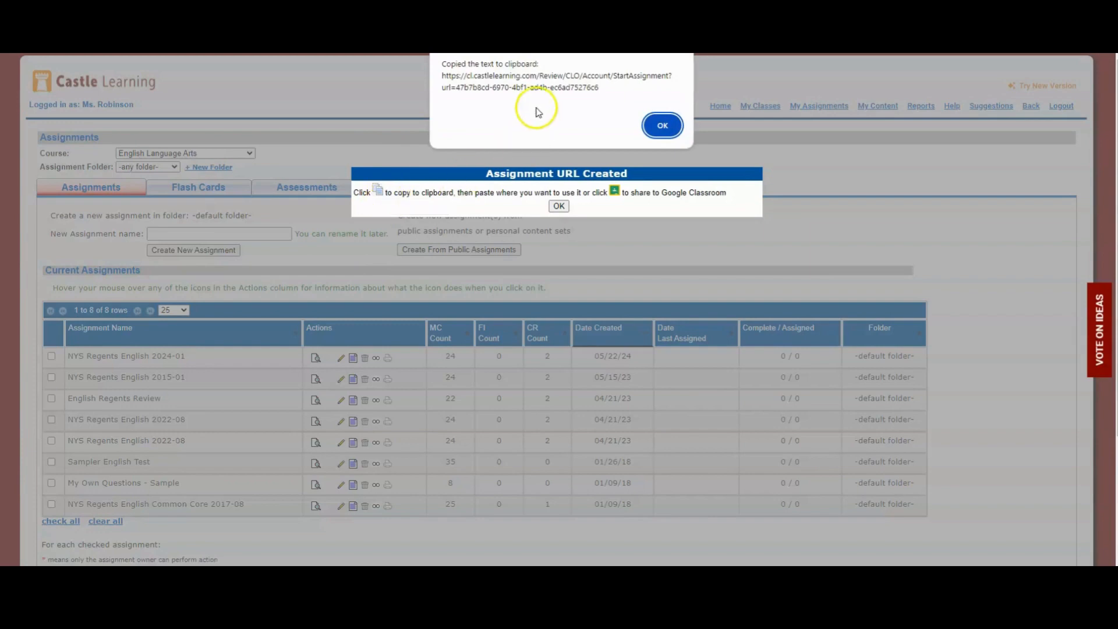
{"action": "left_click", "coordinate": [664, 127]}
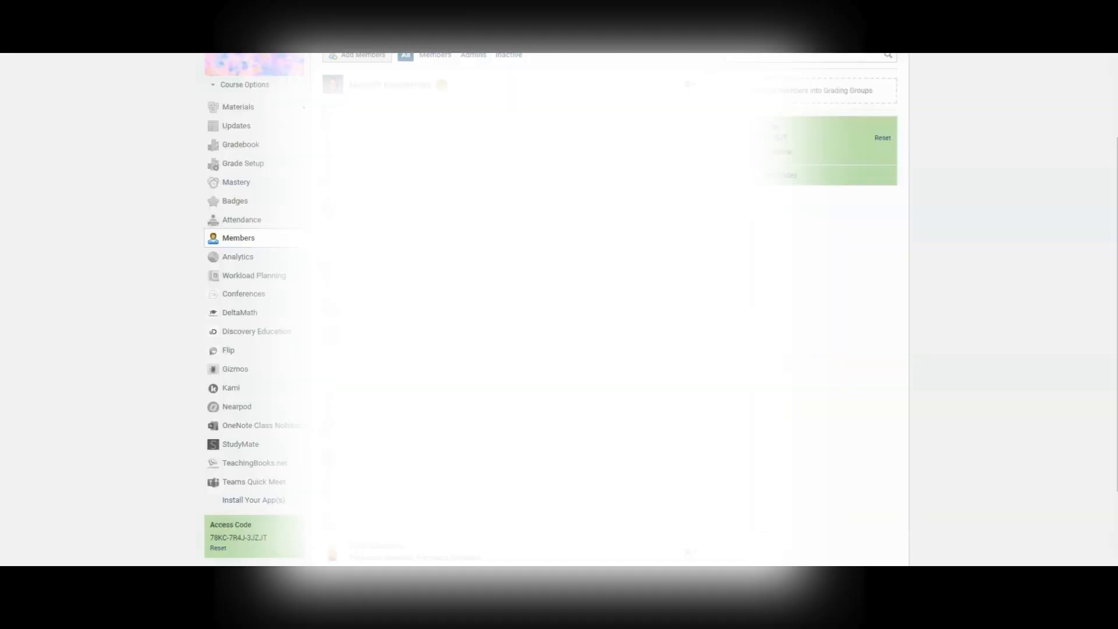
Switch to Schoology and open the course My Schoology PD Test Course 2021
{"action": "left_click", "coordinate": [222, 106]}
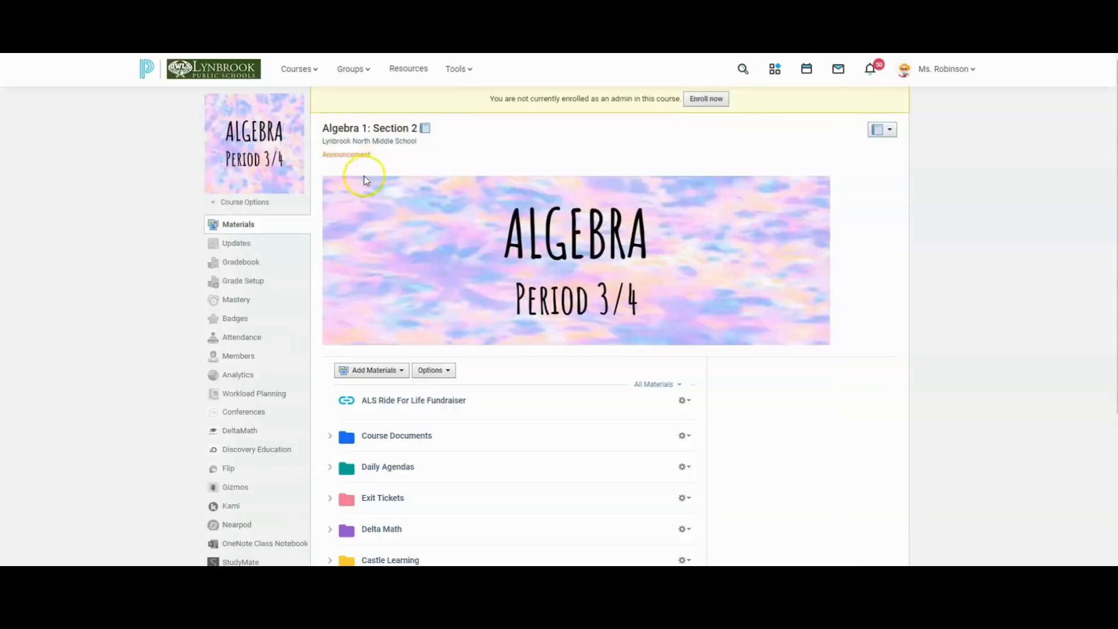
{"action": "left_click", "coordinate": [306, 71]}
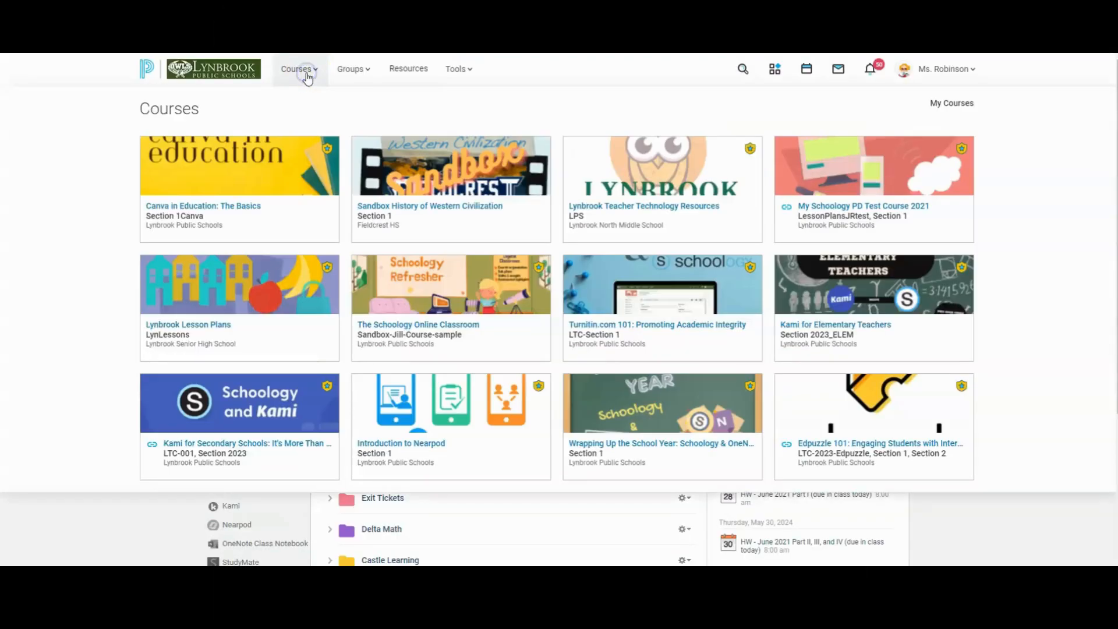
{"action": "left_click", "coordinate": [850, 182]}
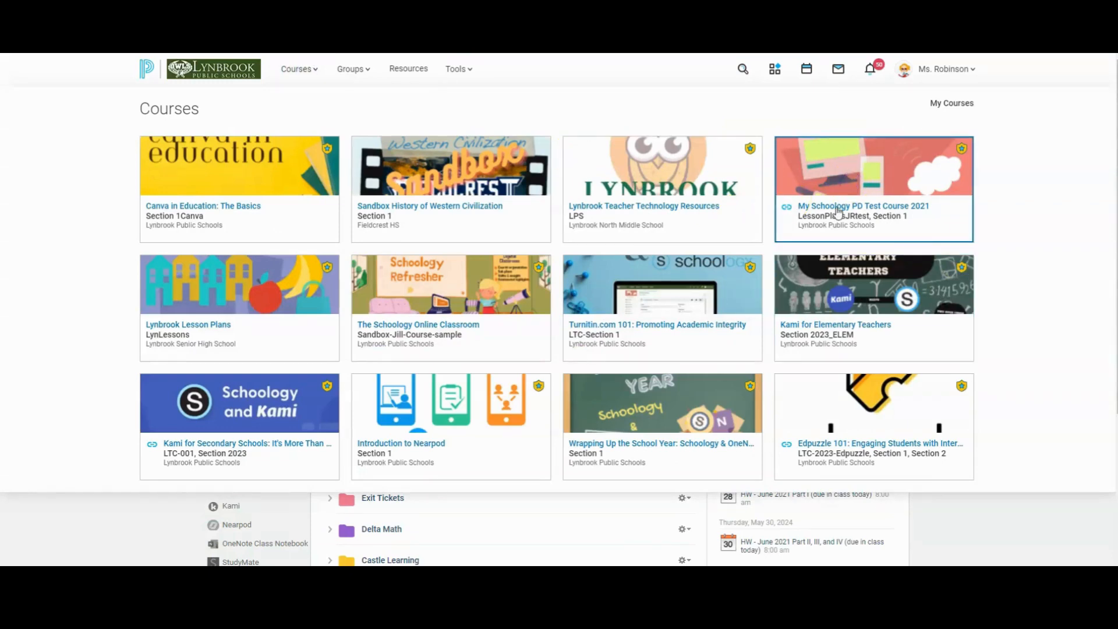
Start adding an external tool to the course materials directly above NYSESLAT Test 1
{"action": "scroll", "coordinate": [599, 275], "scroll_direction": "down", "scroll_amount": 5}
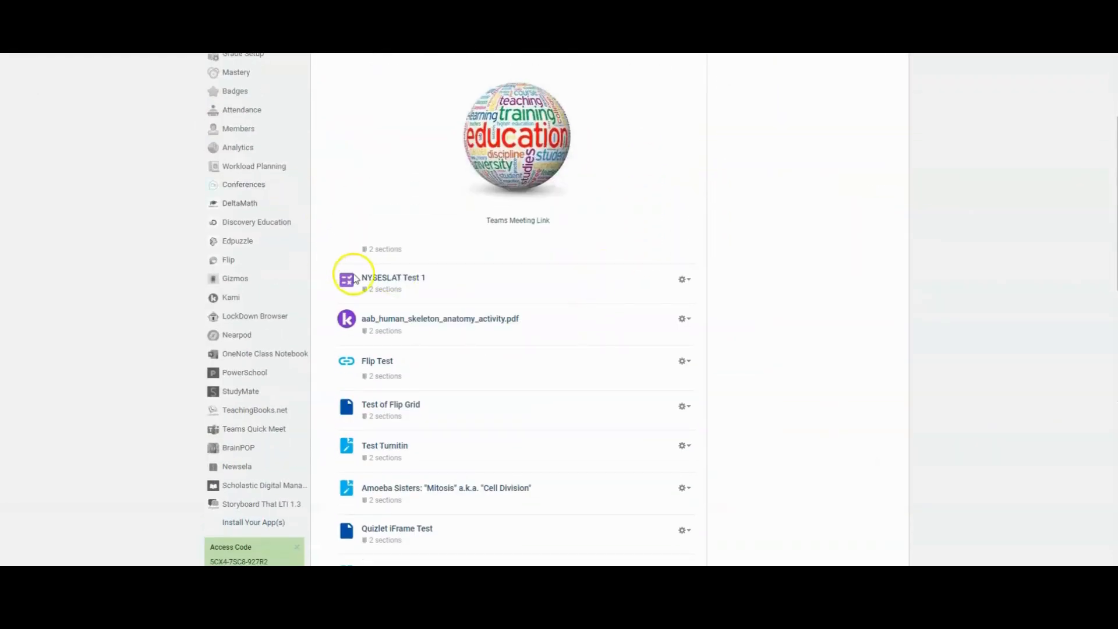
{"action": "scroll", "coordinate": [365, 260], "scroll_direction": "up", "scroll_amount": 2}
{"action": "scroll", "coordinate": [365, 269], "scroll_direction": "down", "scroll_amount": 2}
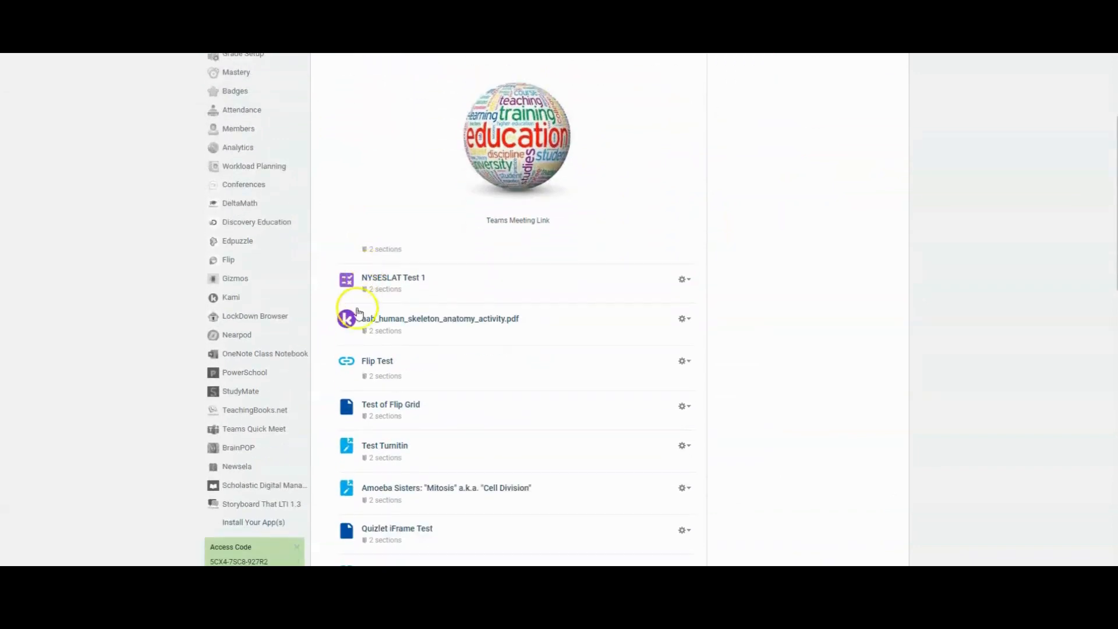
{"action": "left_click", "coordinate": [349, 265]}
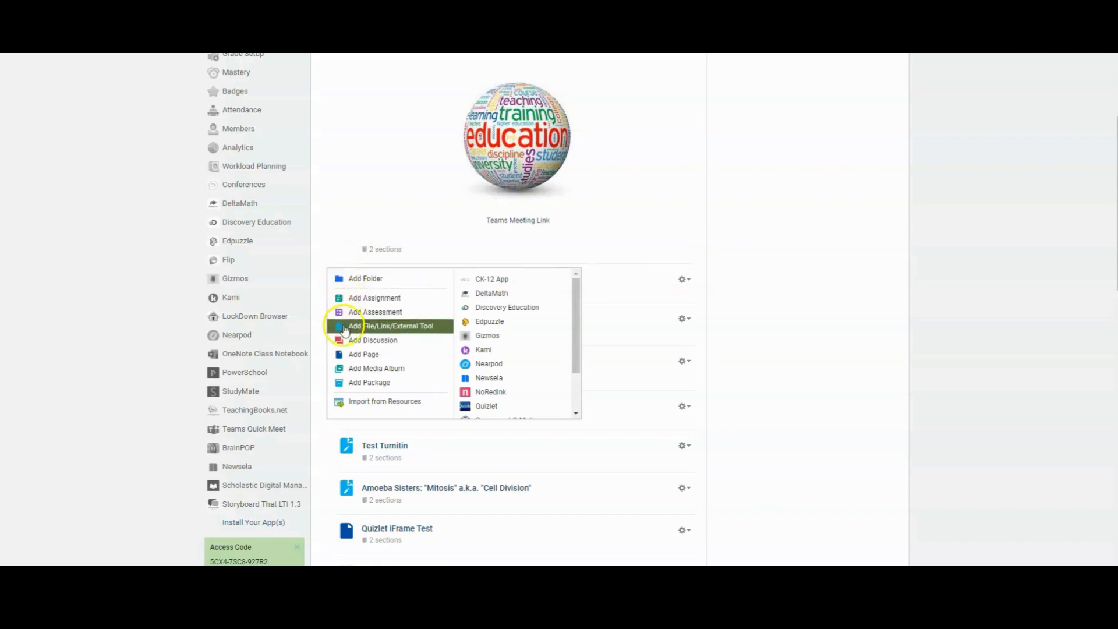
{"action": "left_click", "coordinate": [416, 331]}
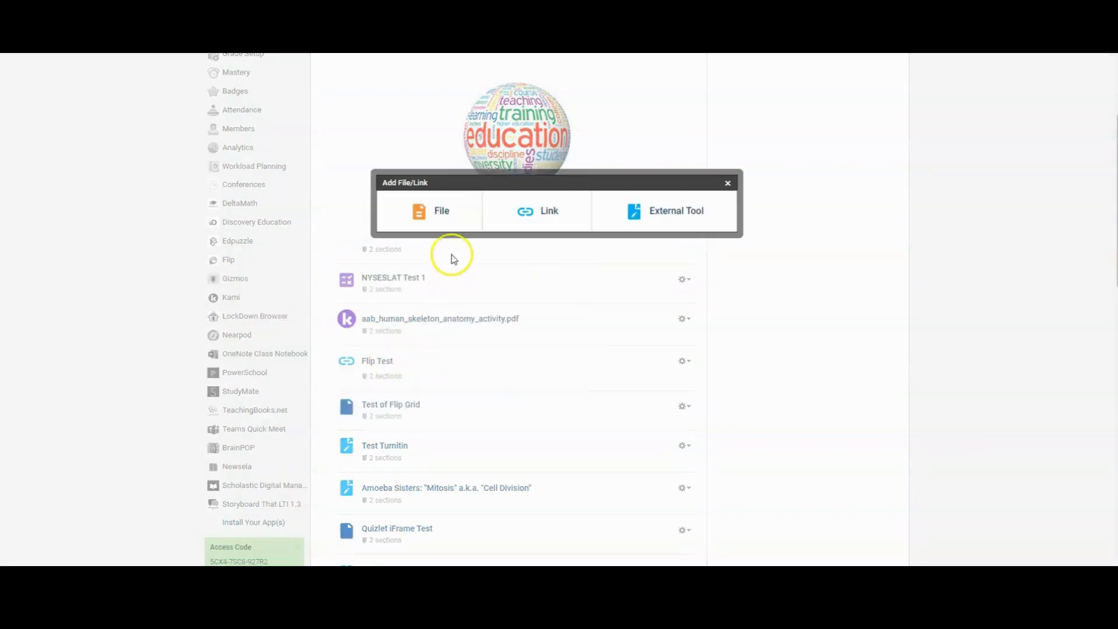
{"action": "left_click", "coordinate": [661, 215]}
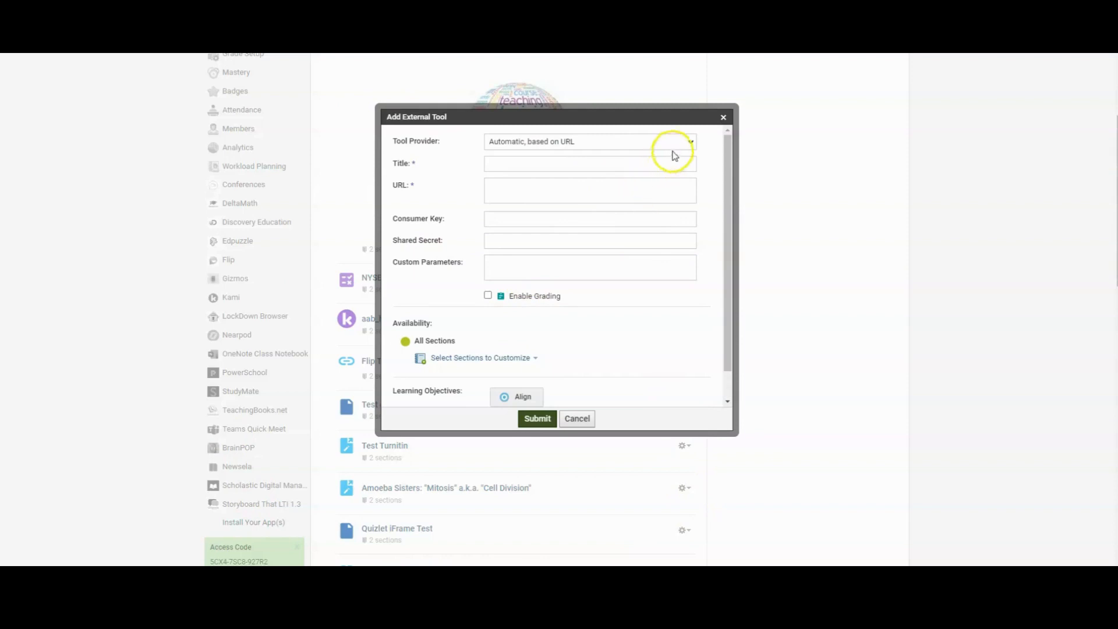
Set the tool provider to Castle Learning and title the external tool "Quarter 4 - Assignment 1"
{"action": "left_click", "coordinate": [558, 142]}
{"action": "left_click", "coordinate": [523, 186]}
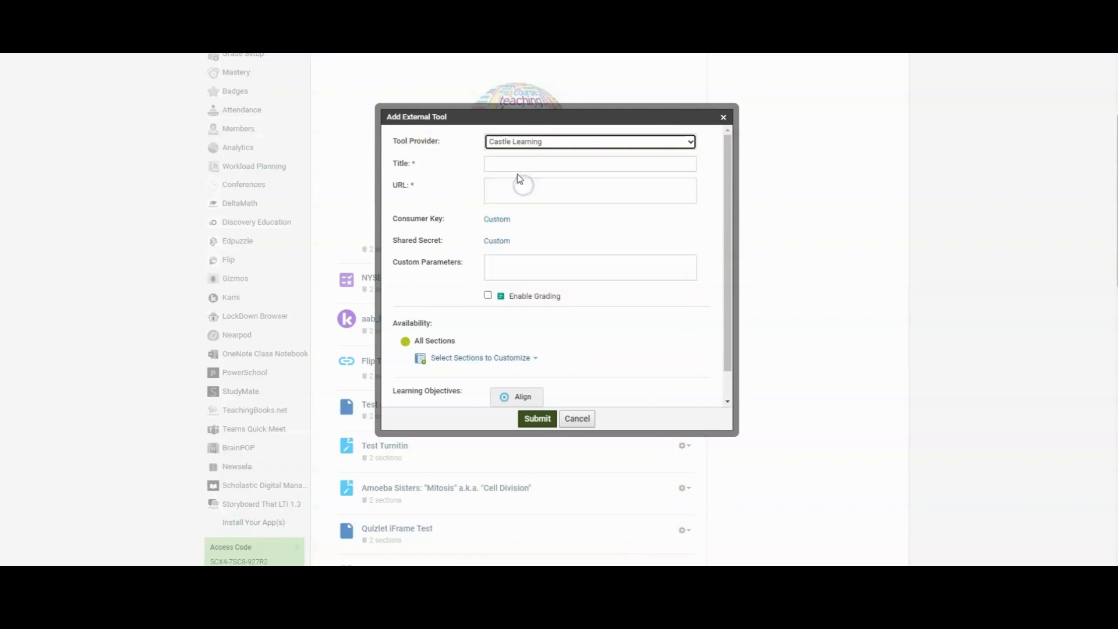
{"action": "left_click", "coordinate": [515, 164]}
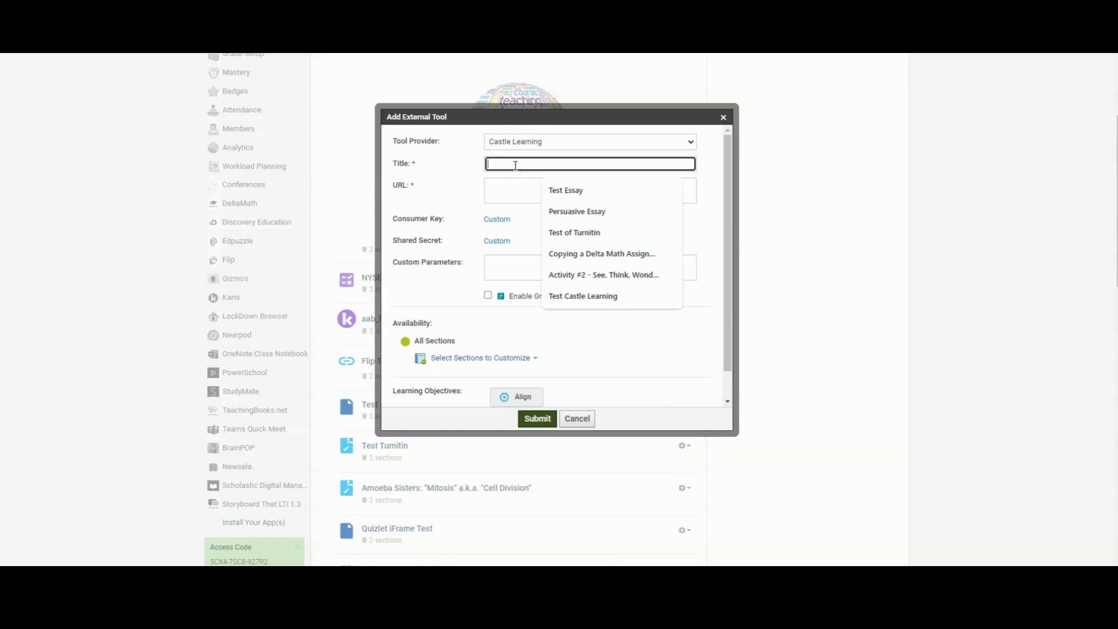
{"action": "type", "text": "Quarter 4 - Assignment 1"}
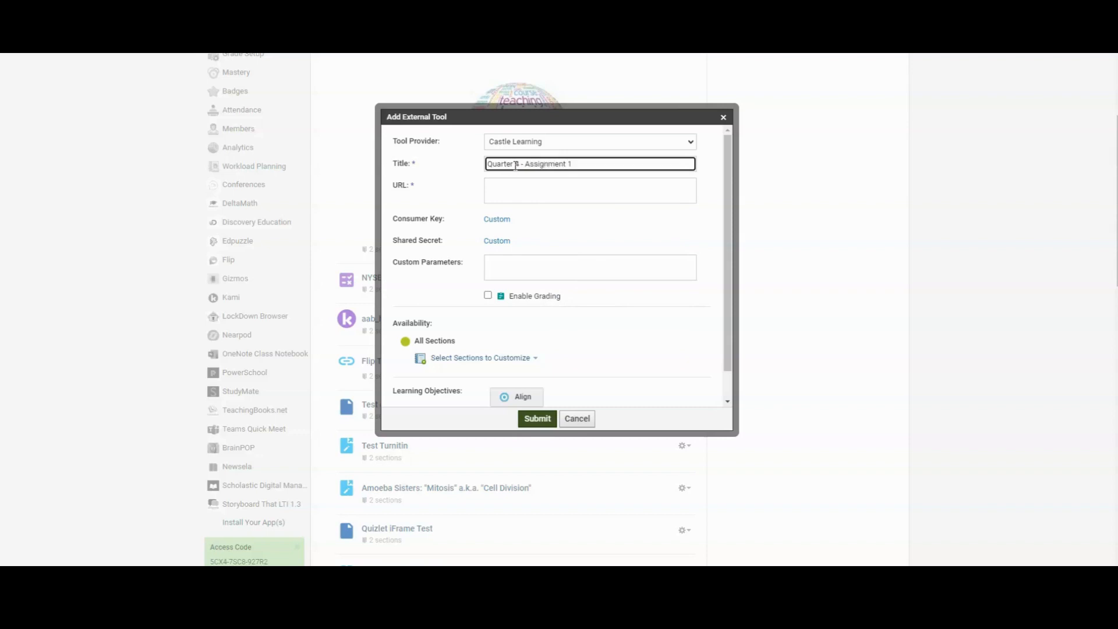
Paste the copied Castle Learning assignment link as the external tool's URL
{"action": "left_click", "coordinate": [494, 186]}
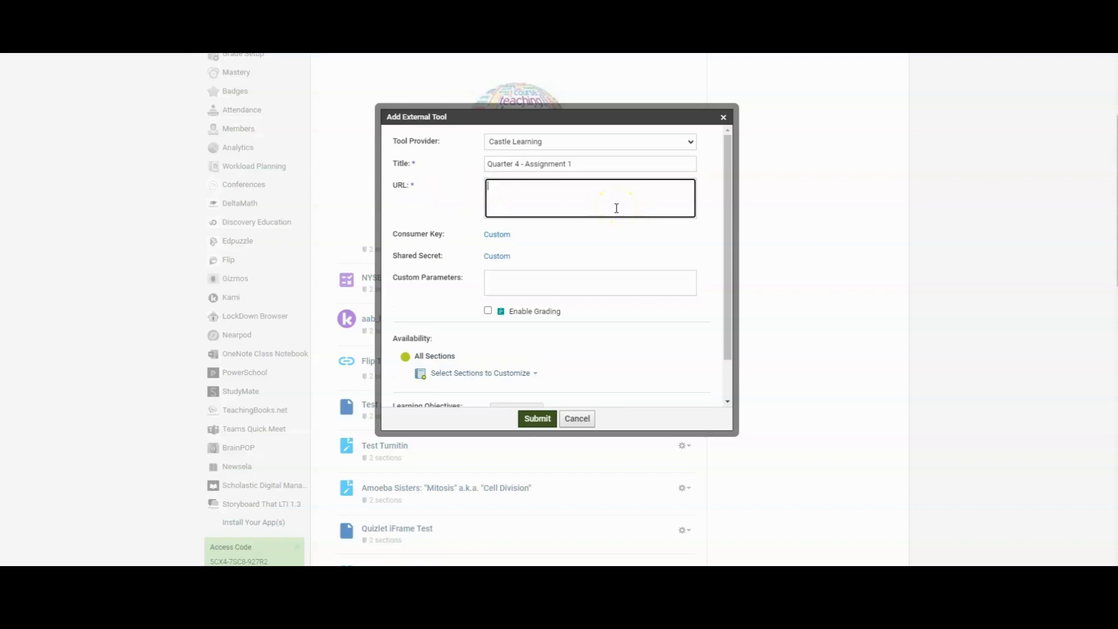
{"action": "right_click", "coordinate": [524, 192]}
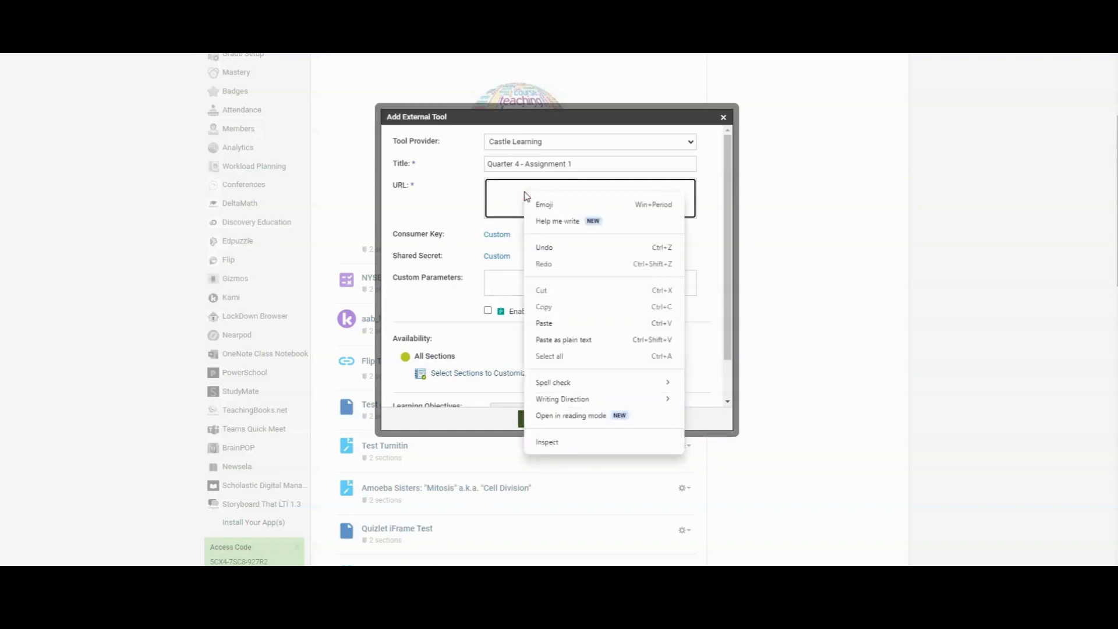
{"action": "left_click", "coordinate": [561, 324]}
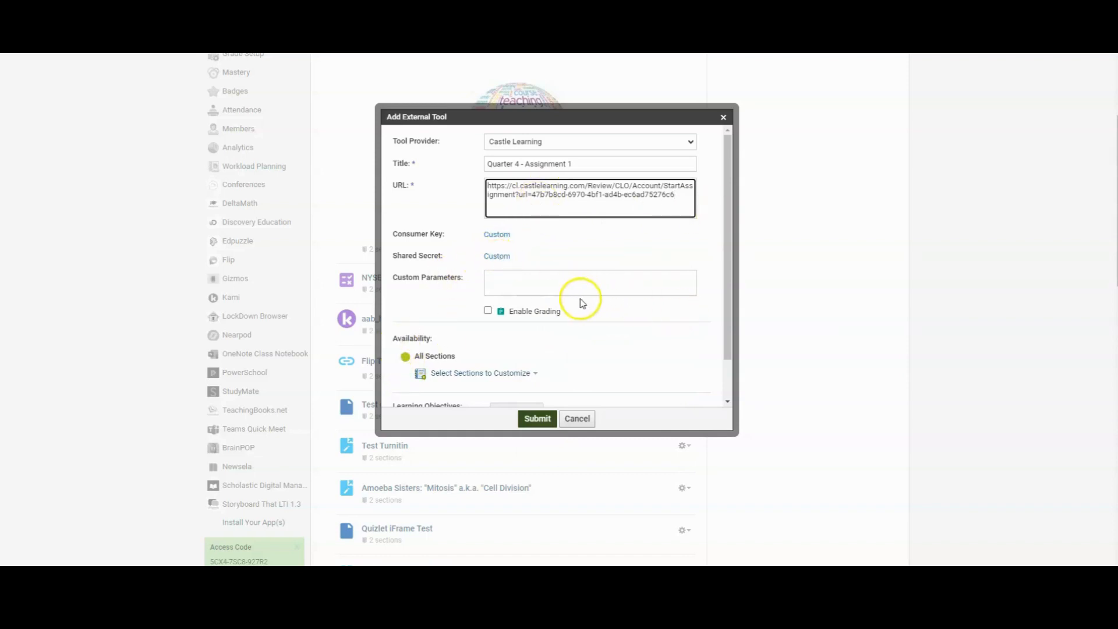
Enable grading for the external tool, worth 10 points in the Assignments category
{"action": "left_click", "coordinate": [487, 312]}
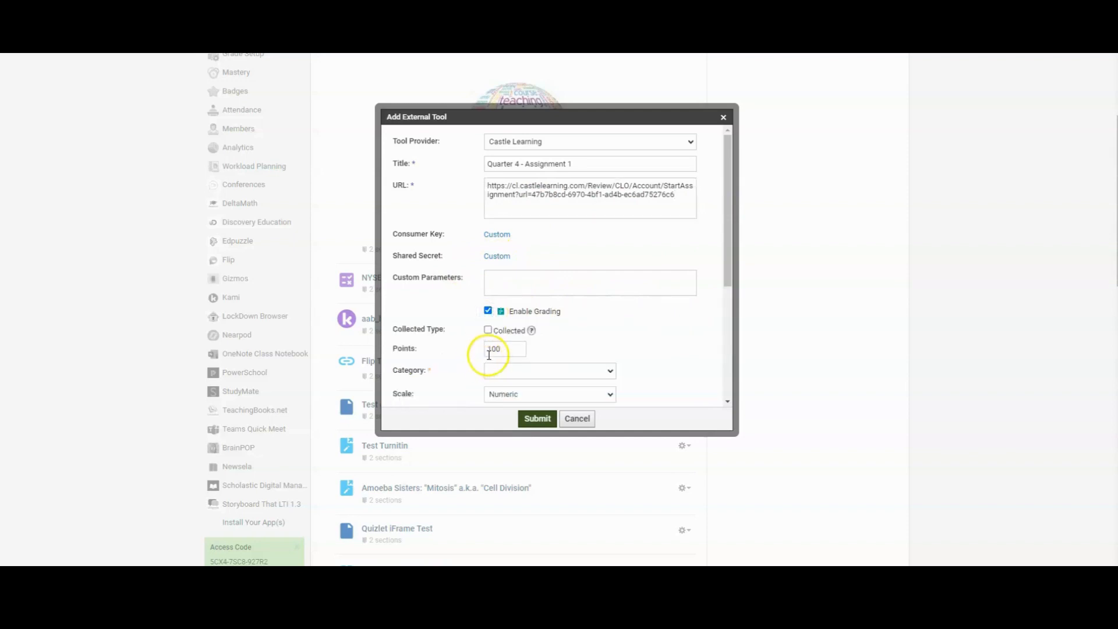
{"action": "scroll", "coordinate": [488, 352], "scroll_direction": "down", "scroll_amount": 2}
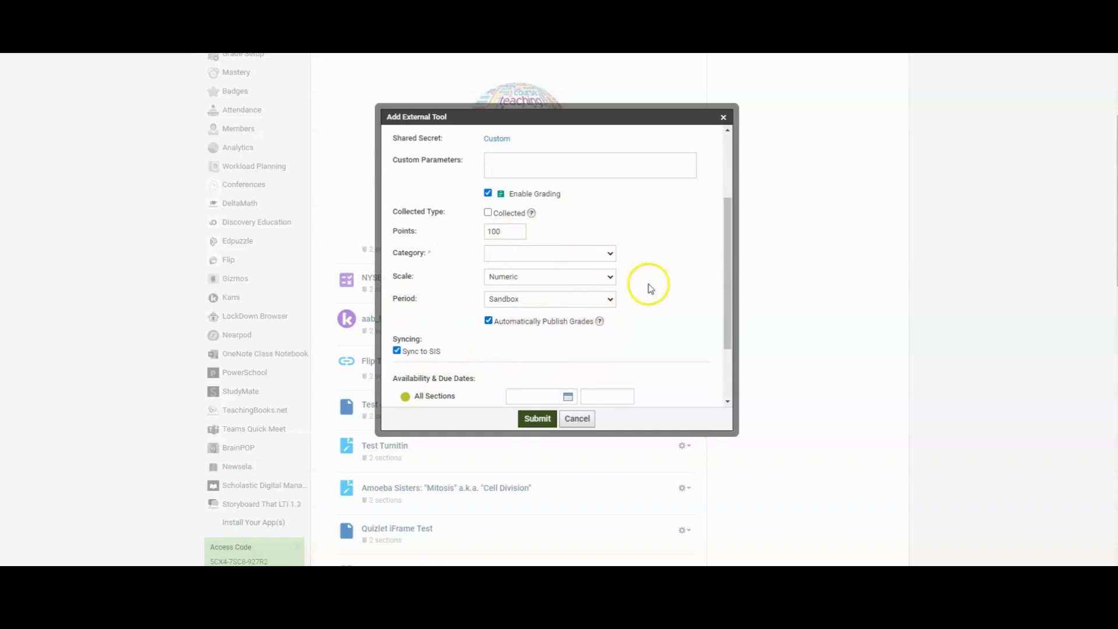
{"action": "left_click_drag", "start_coordinate": [727, 303], "coordinate": [727, 305]}
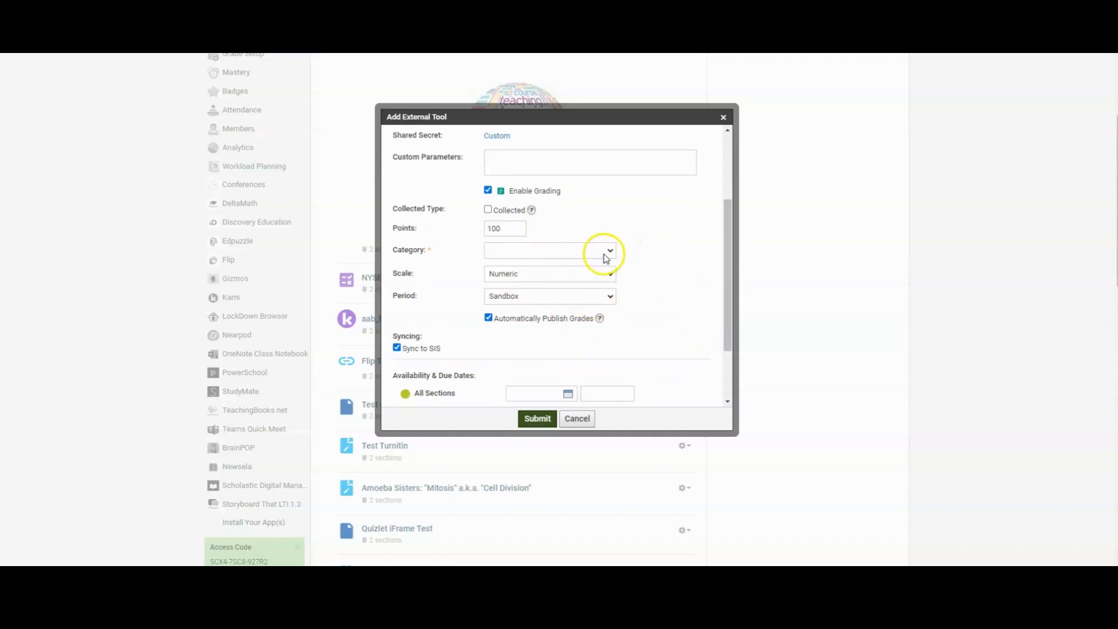
{"action": "left_click", "coordinate": [574, 254]}
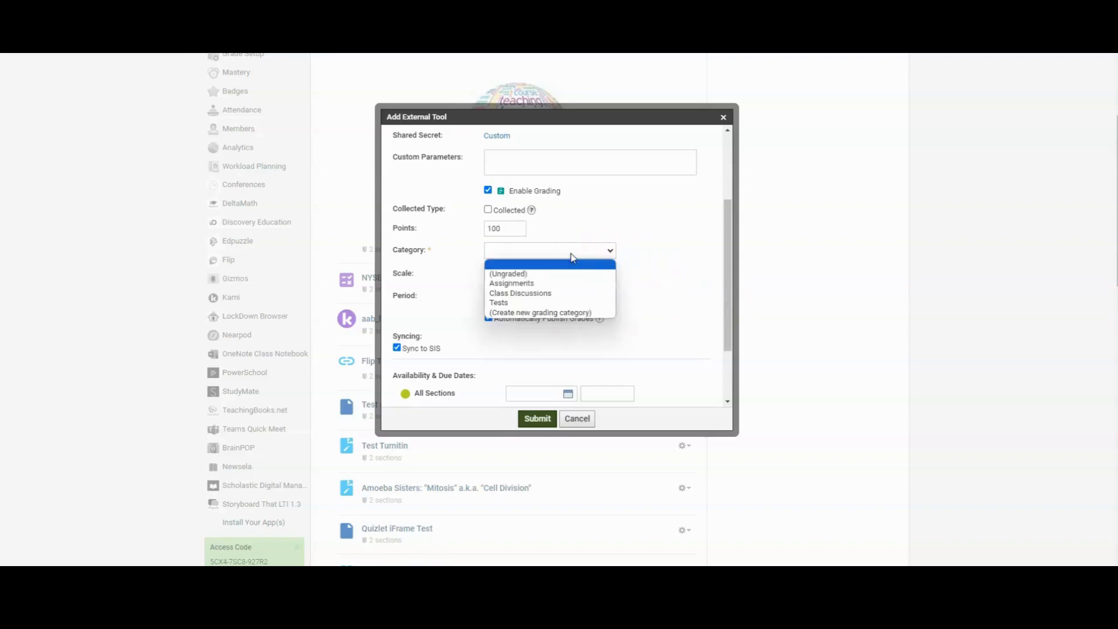
{"action": "left_click", "coordinate": [506, 228]}
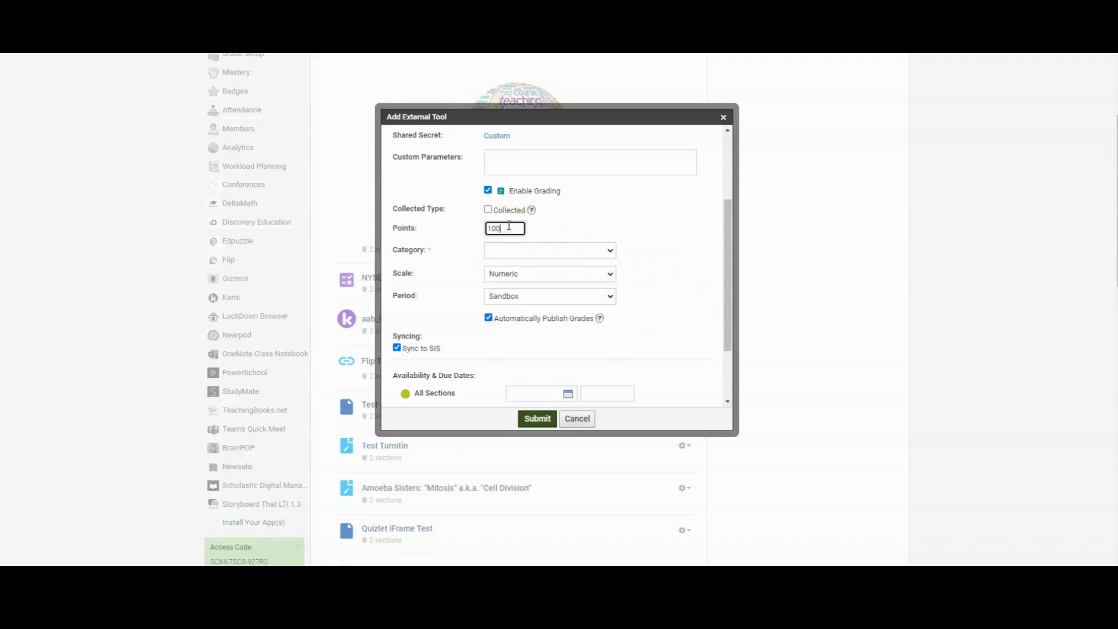
{"action": "left_click", "coordinate": [553, 257]}
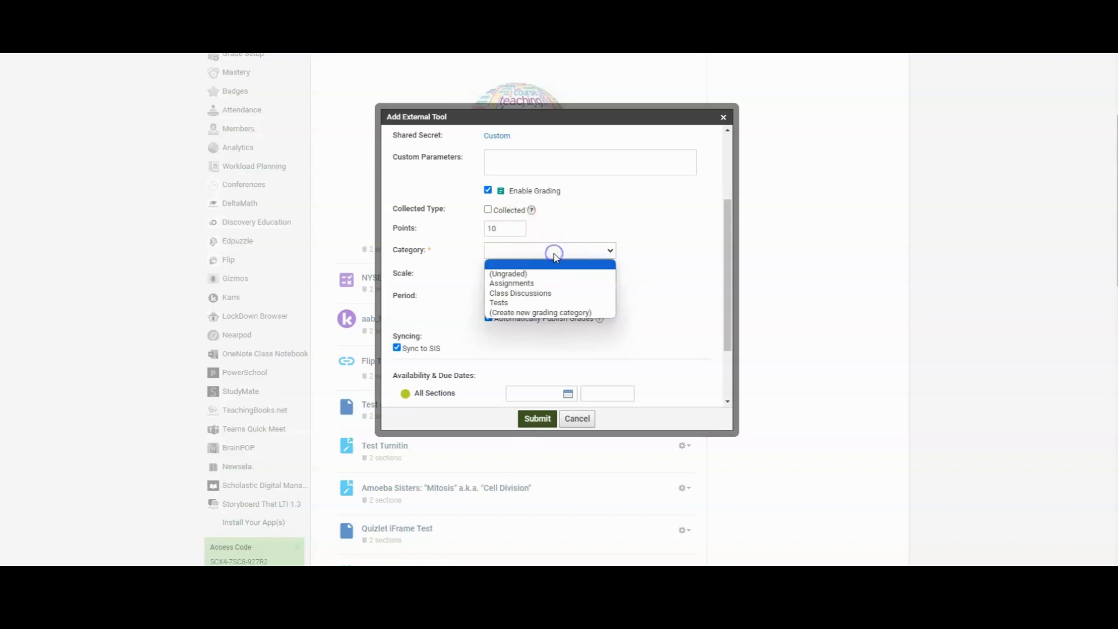
{"action": "left_click", "coordinate": [518, 283]}
Submit the external tool to add Quarter 4 - Assignment 1 to the course materials
{"action": "scroll", "coordinate": [576, 323], "scroll_direction": "down", "scroll_amount": 1}
{"action": "scroll", "coordinate": [576, 323], "scroll_direction": "down", "scroll_amount": 1}
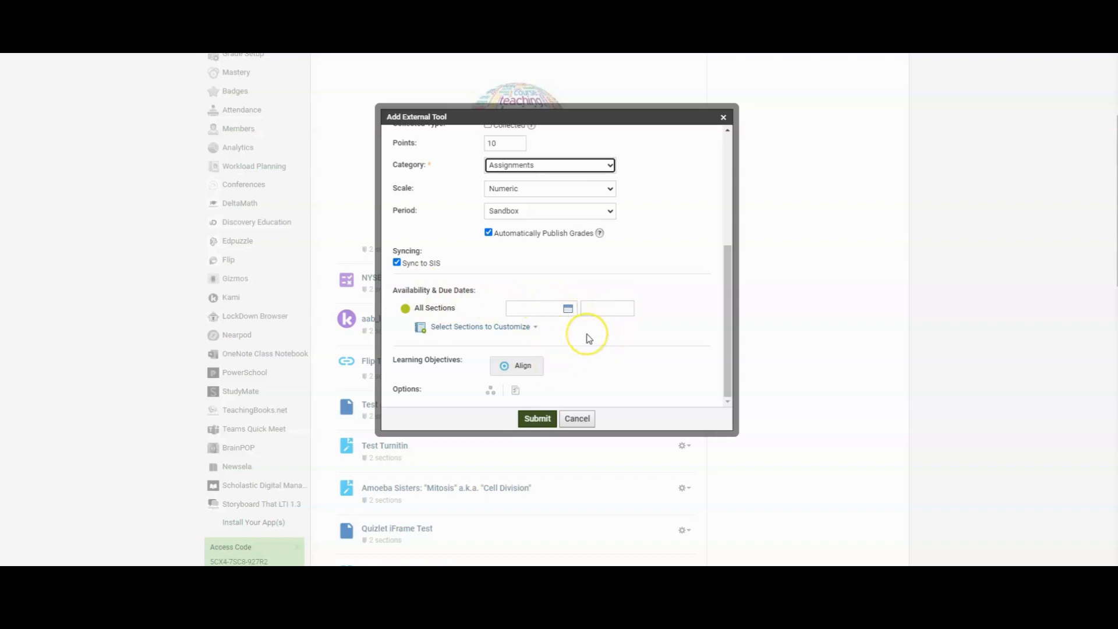
{"action": "scroll", "coordinate": [588, 338], "scroll_direction": "up", "scroll_amount": 4}
{"action": "left_click", "coordinate": [546, 421]}
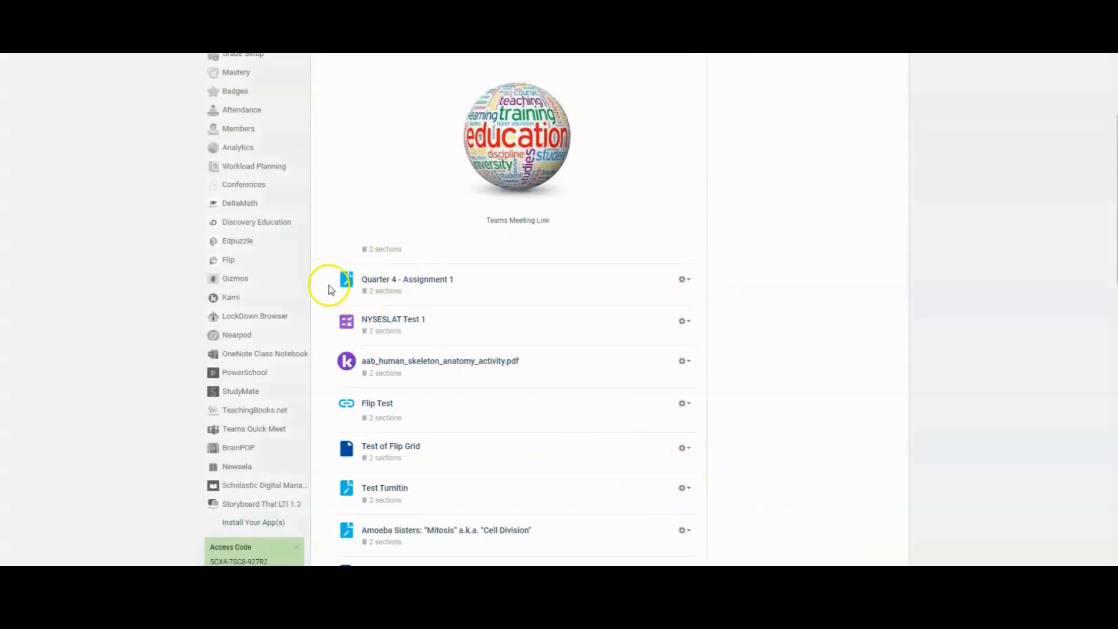
{"action": "scroll", "coordinate": [429, 351], "scroll_direction": "up", "scroll_amount": 3}
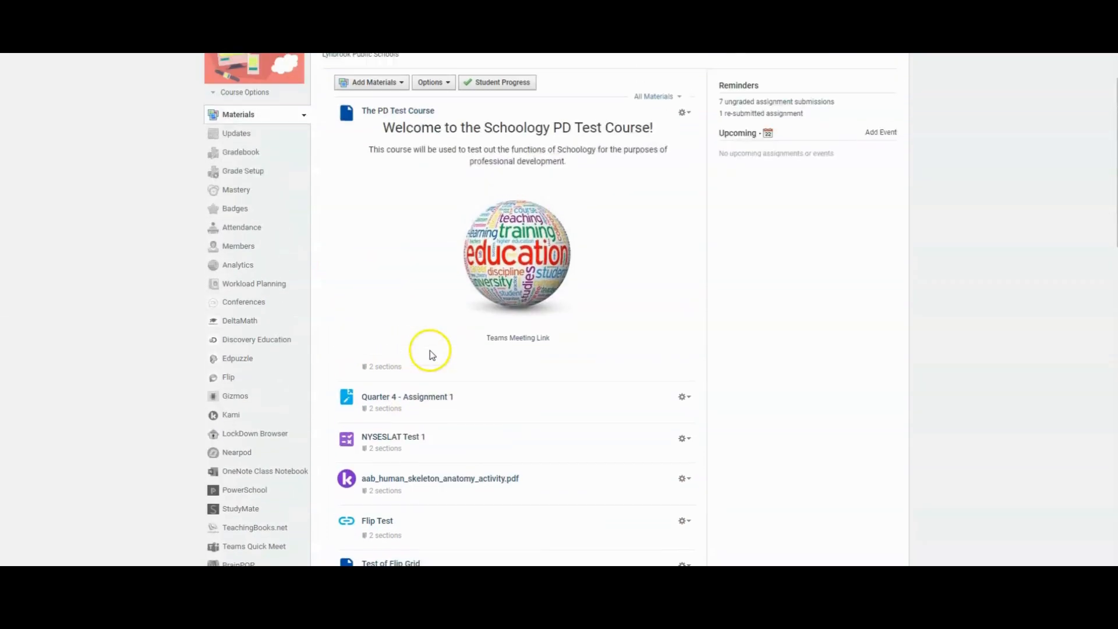